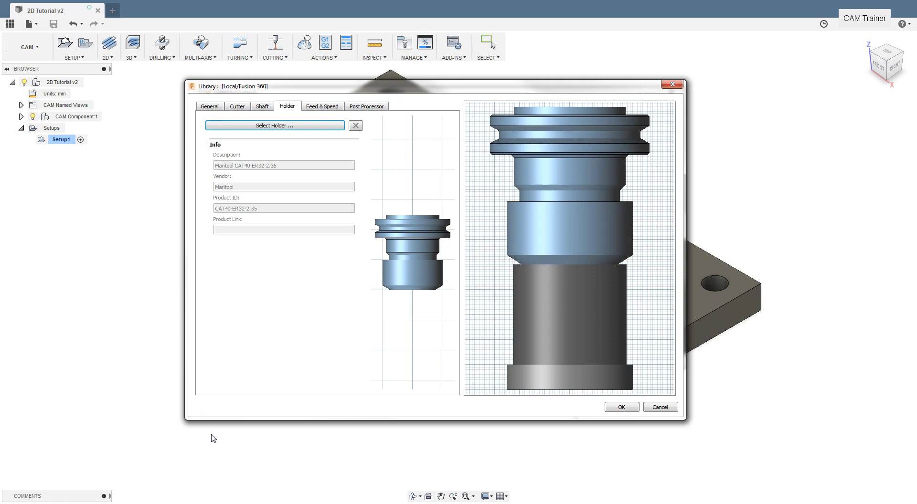
Set the face mill's spindle speed to 2000 rpm and its ramp spindle speed to 1500 rpm
left_click(319, 106)
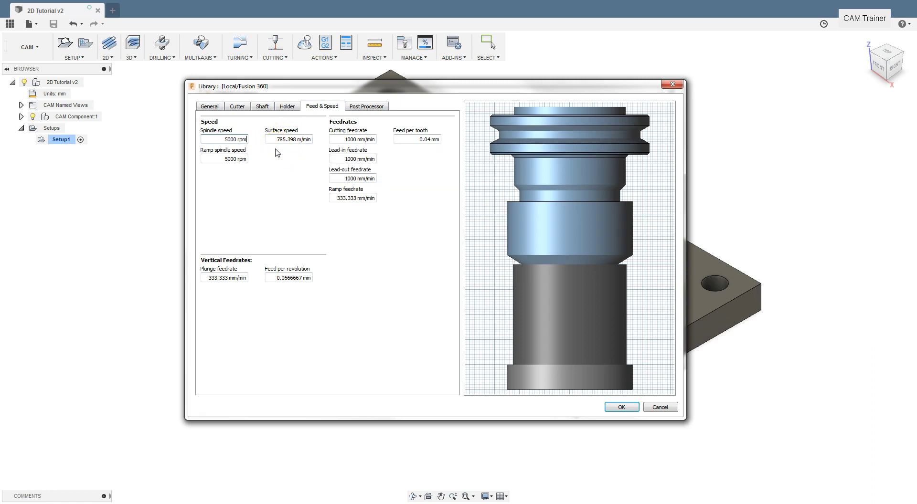
left_click_drag(224, 139, 302, 146)
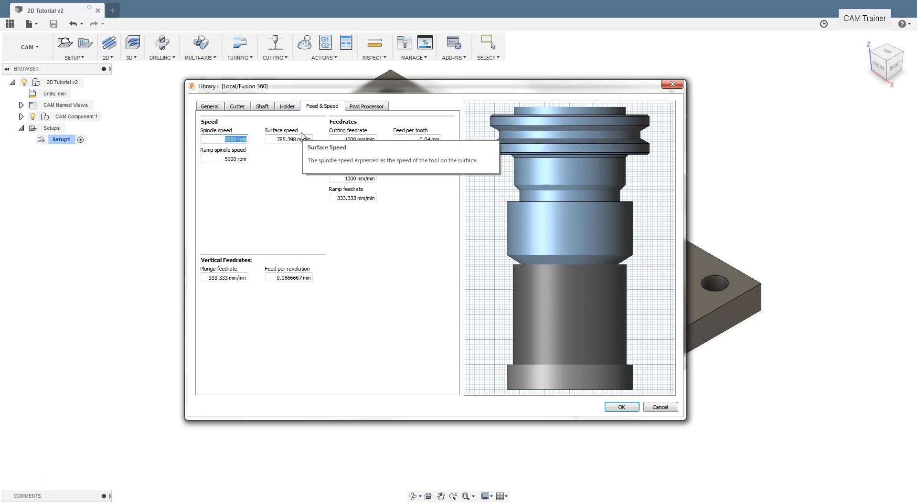
type("2000")
left_click(265, 191)
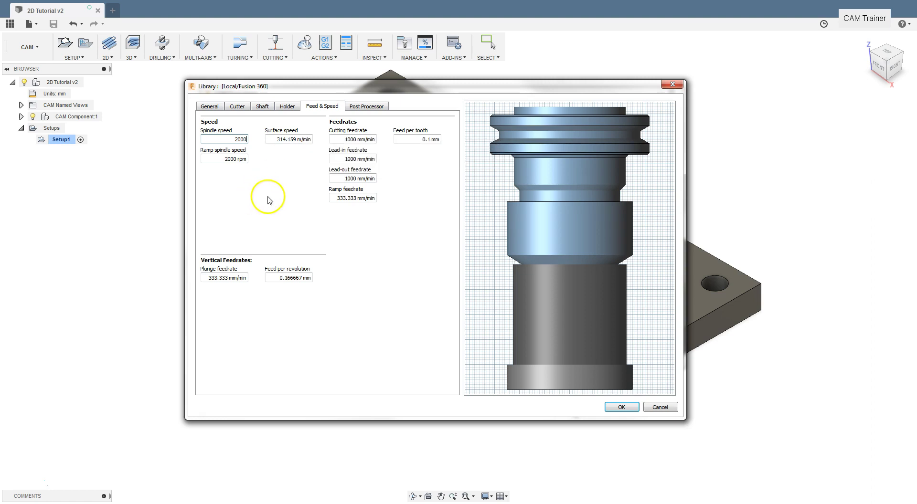
left_click(229, 162)
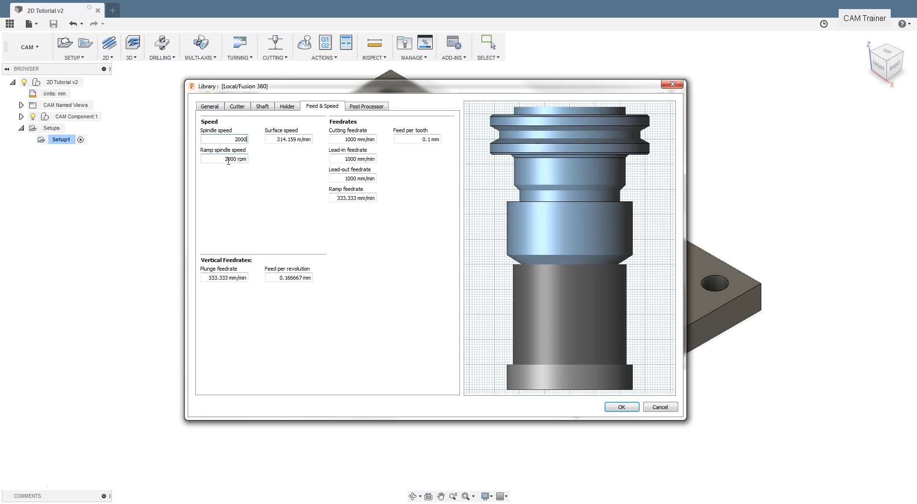
left_click(228, 160)
type("1500")
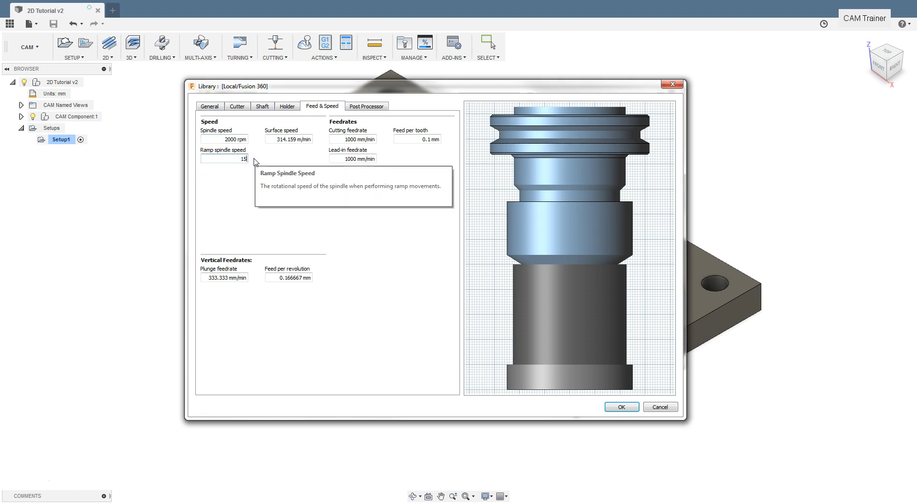
left_click(295, 163)
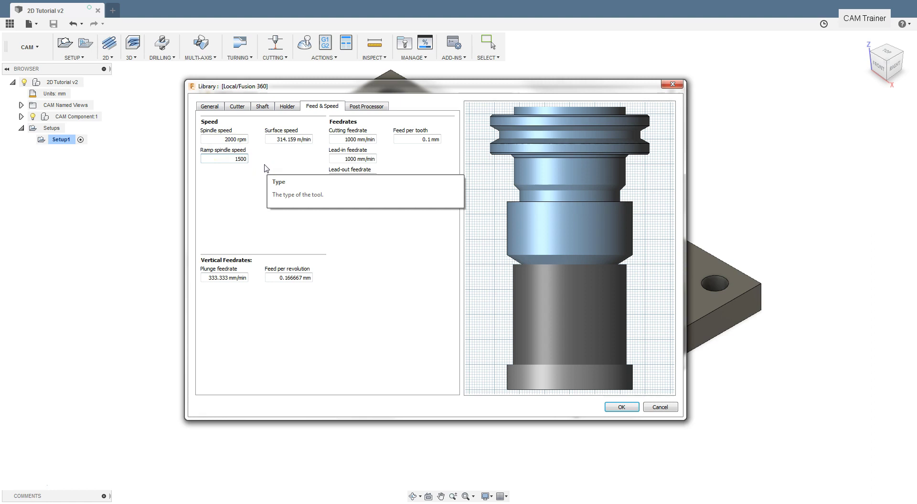
left_click(224, 174)
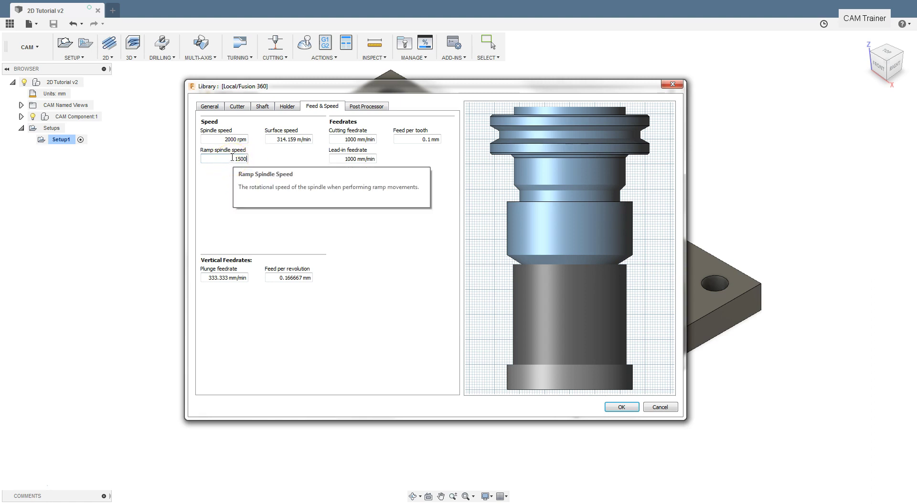
left_click(220, 170)
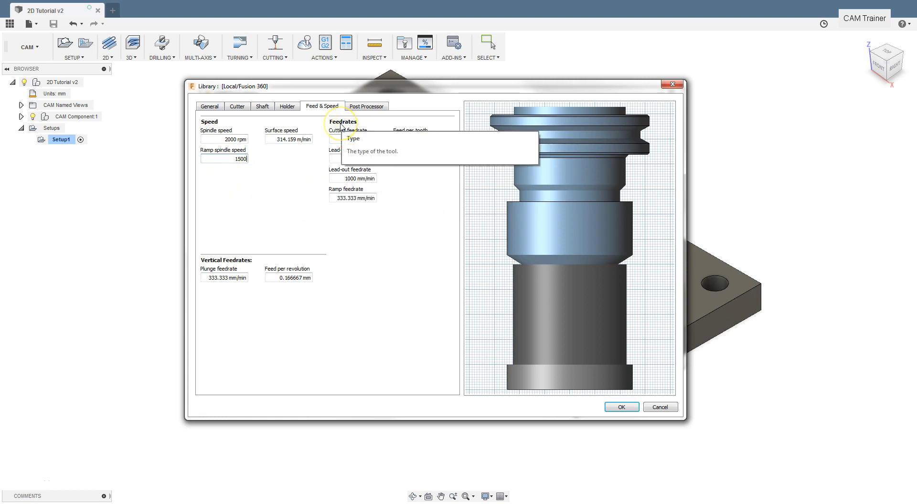
left_click(356, 292)
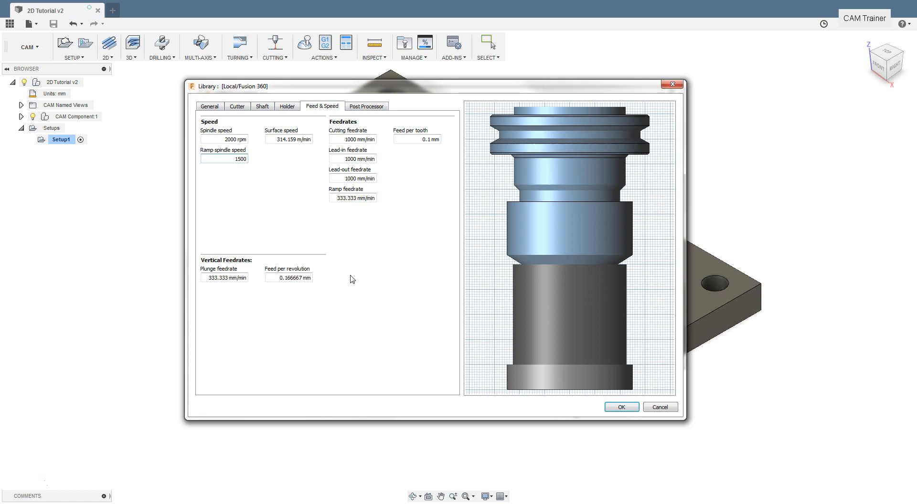
Set the face mill's feed per tooth to 0.12 mm
left_click(396, 153)
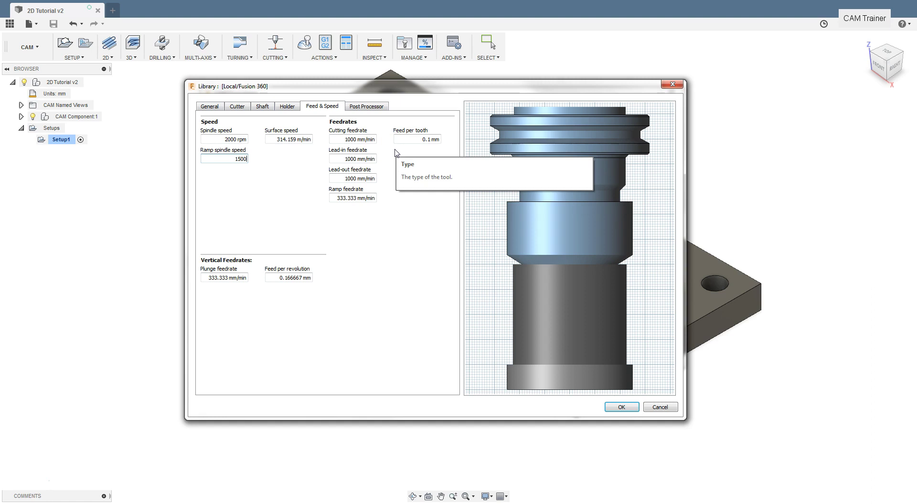
left_click(423, 140)
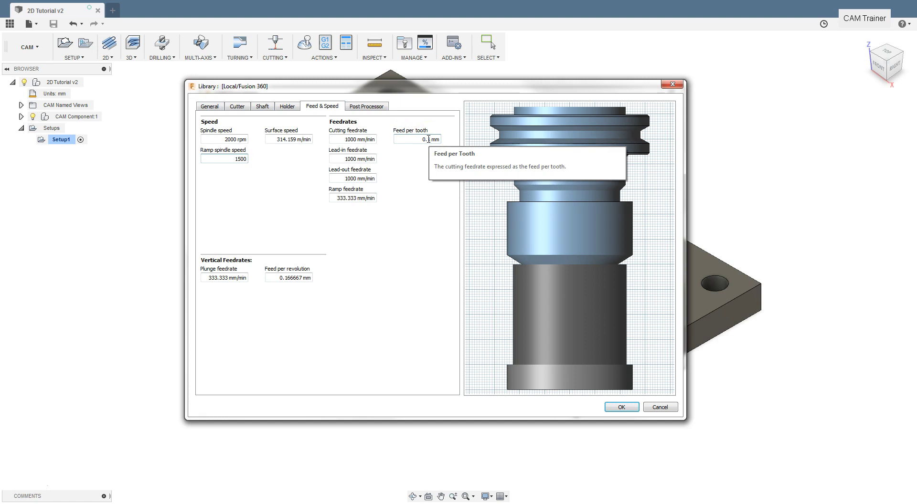
left_click(402, 150)
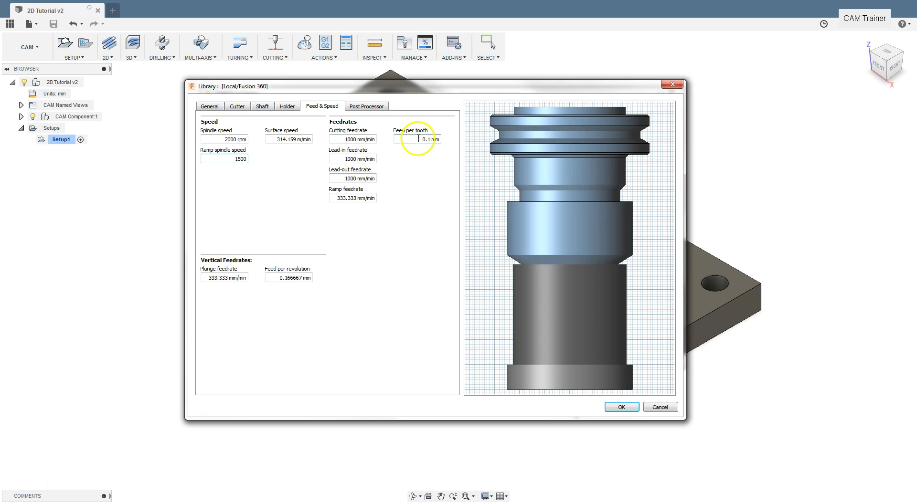
left_click(426, 140)
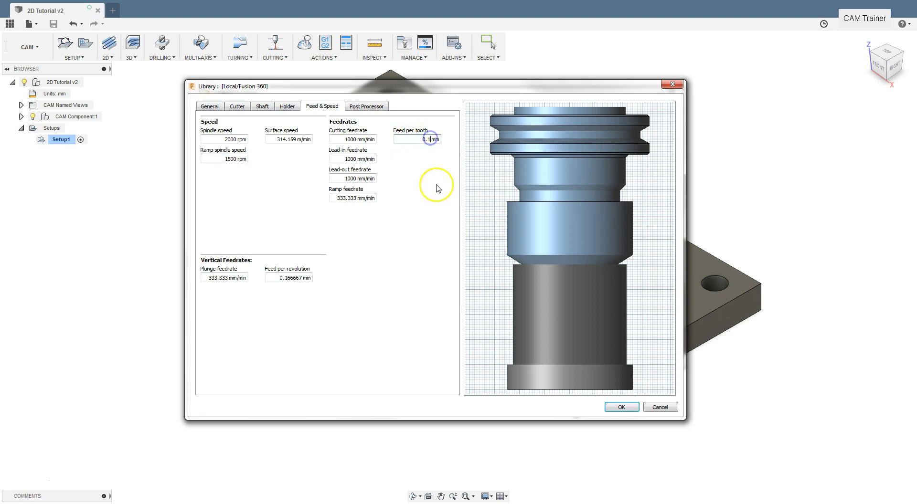
key("BackSpace")
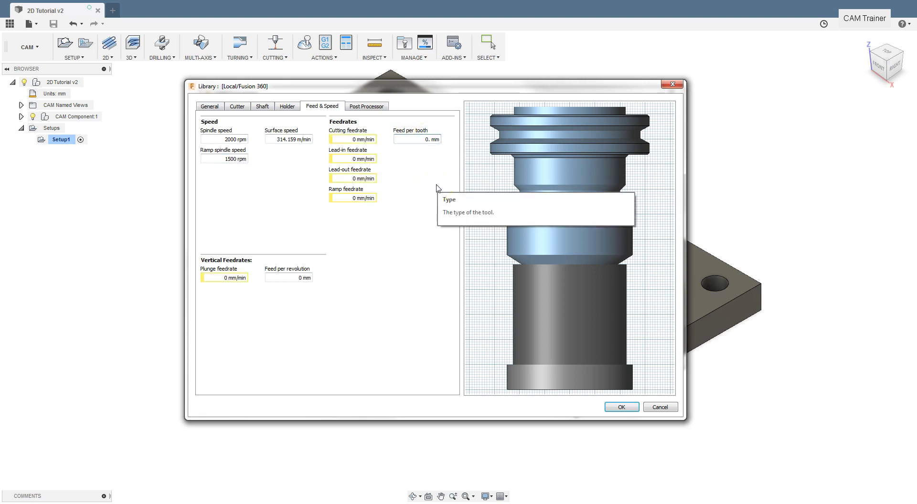
type("1")
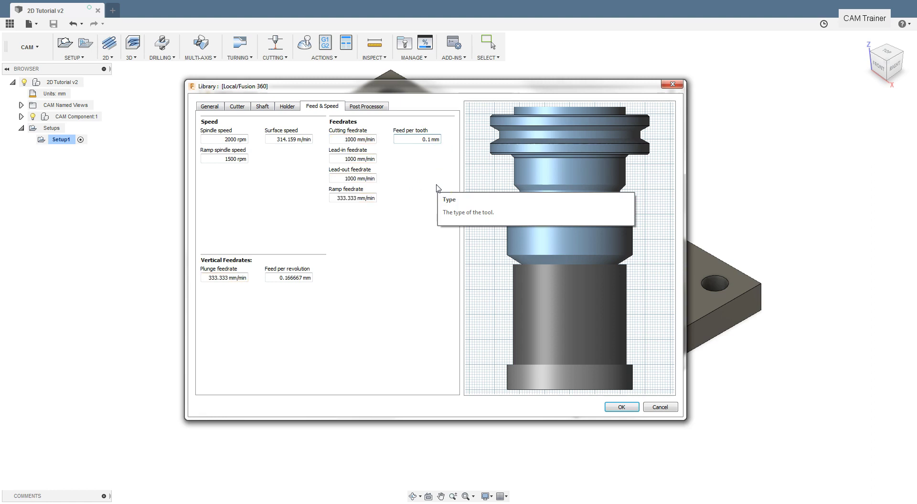
type("2")
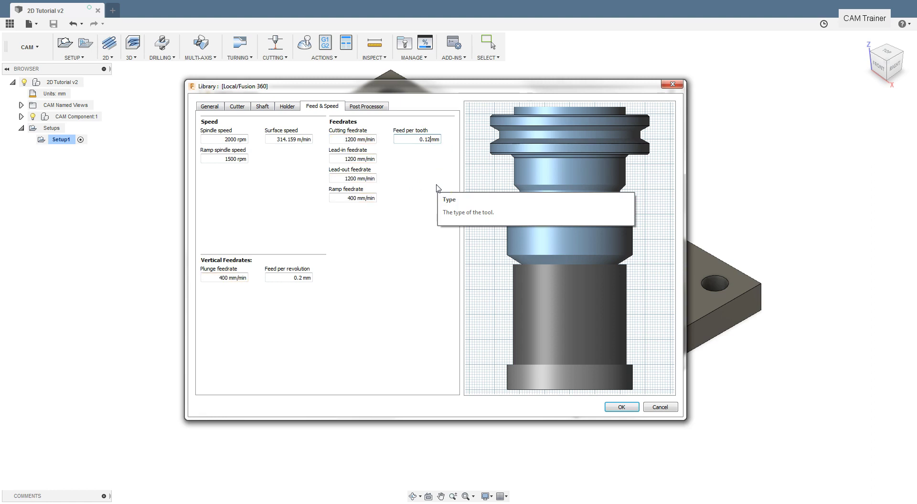
Set the face mill's cutting feedrate to 1000 mm/min
double_click(356, 139)
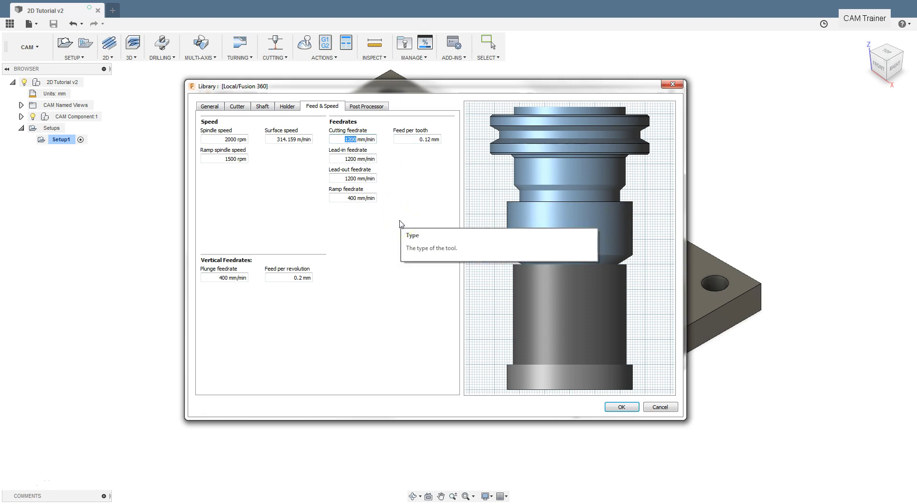
type("1000")
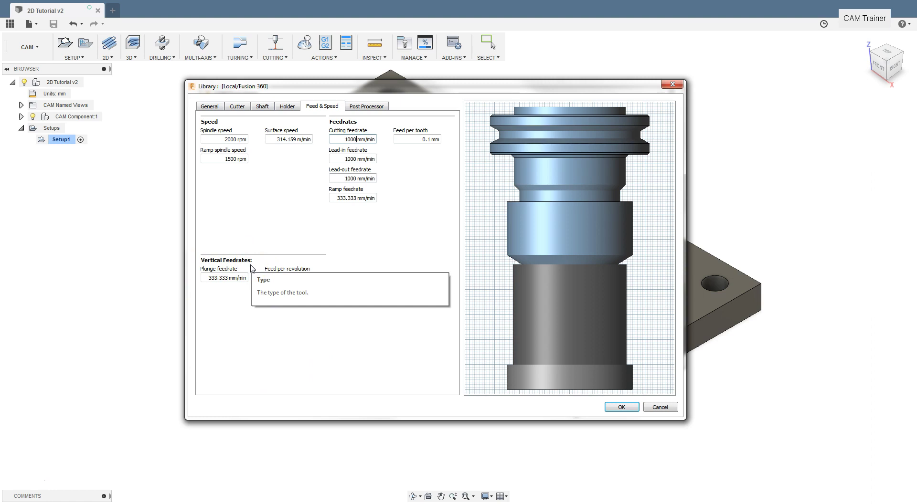
left_click(267, 303)
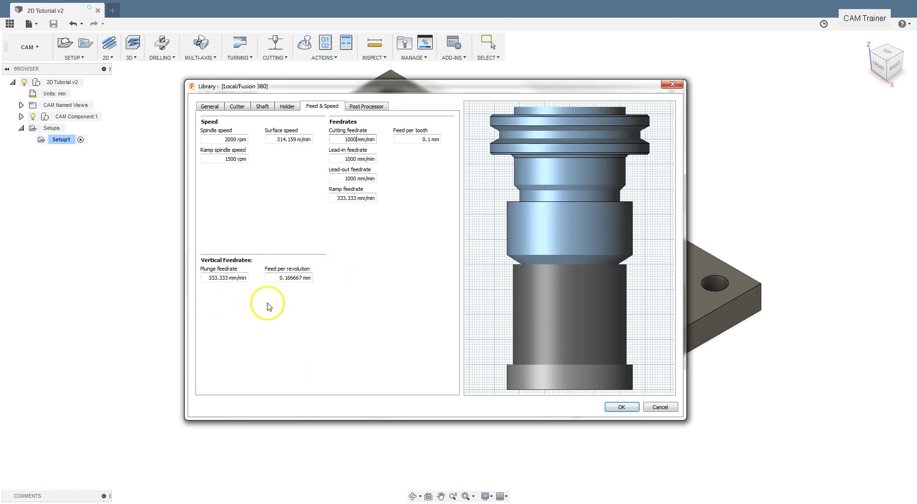
left_click(414, 192)
left_click(344, 171)
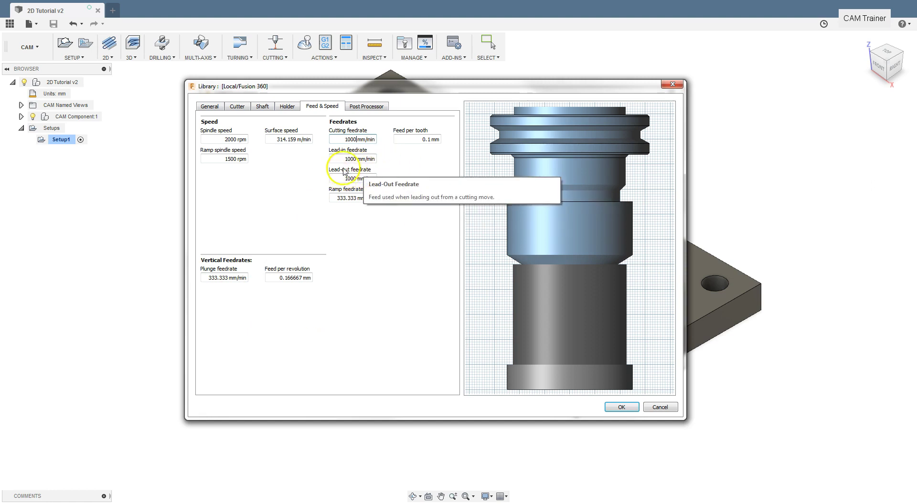
left_click(362, 143)
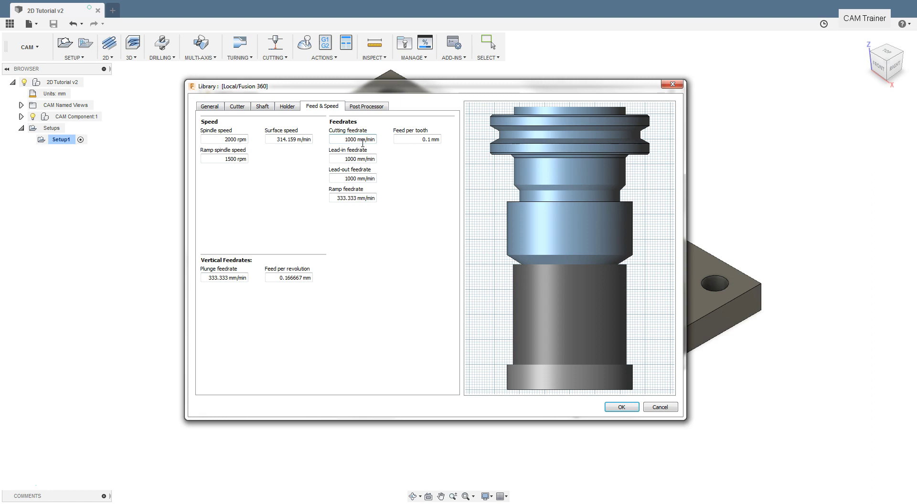
Set the face mill's surface speed to 150 m/min
left_click_drag(277, 139, 293, 143)
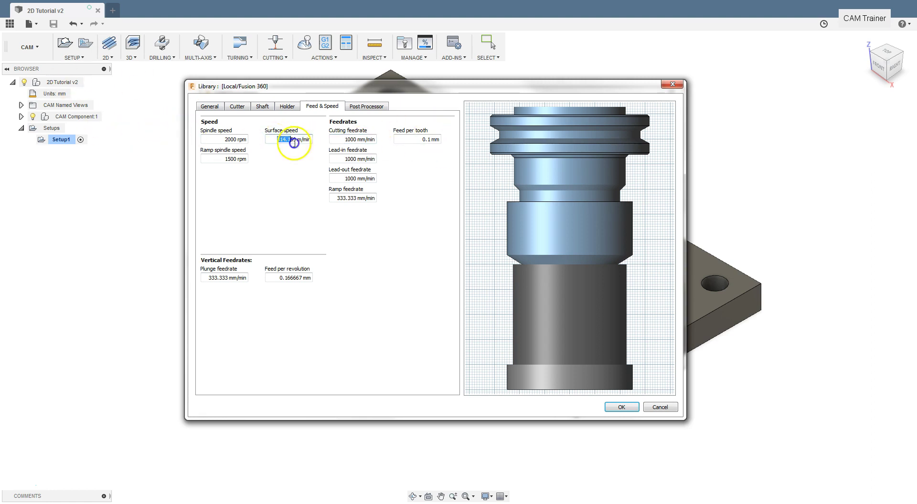
type("15")
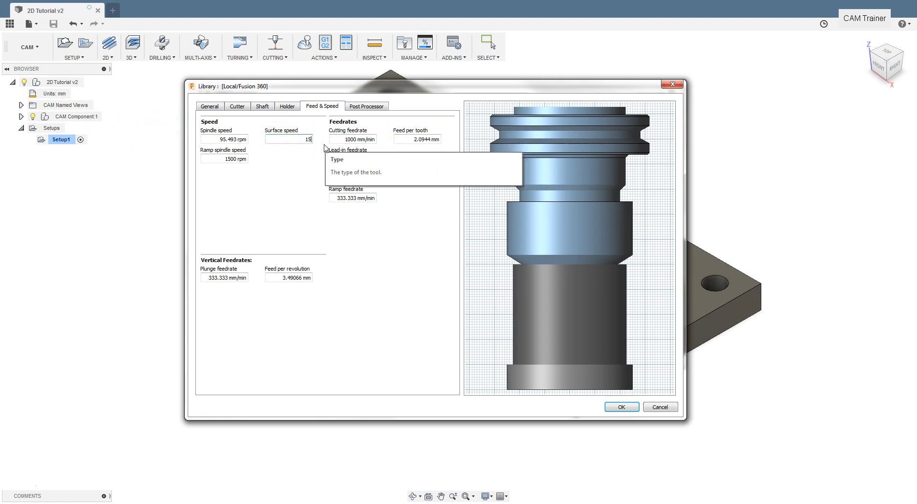
type("0")
key("Return")
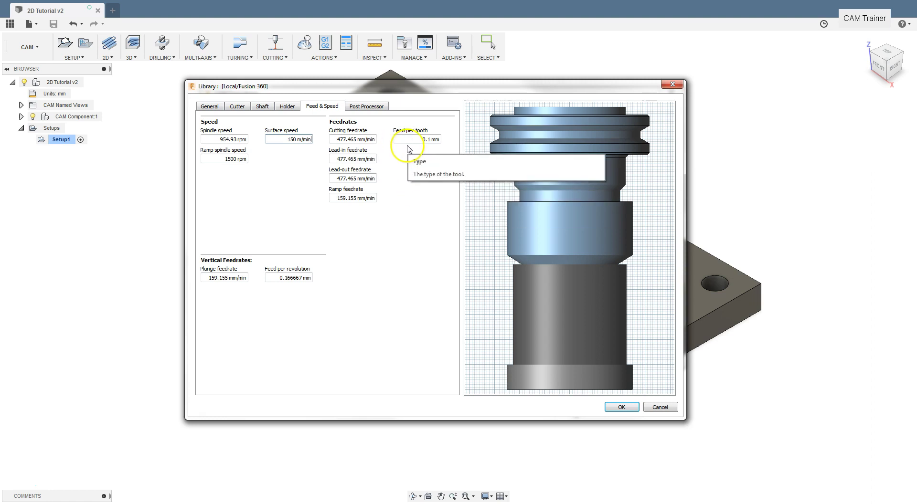
Set the face mill's feed per tooth to 0.5 mm
left_click(429, 140)
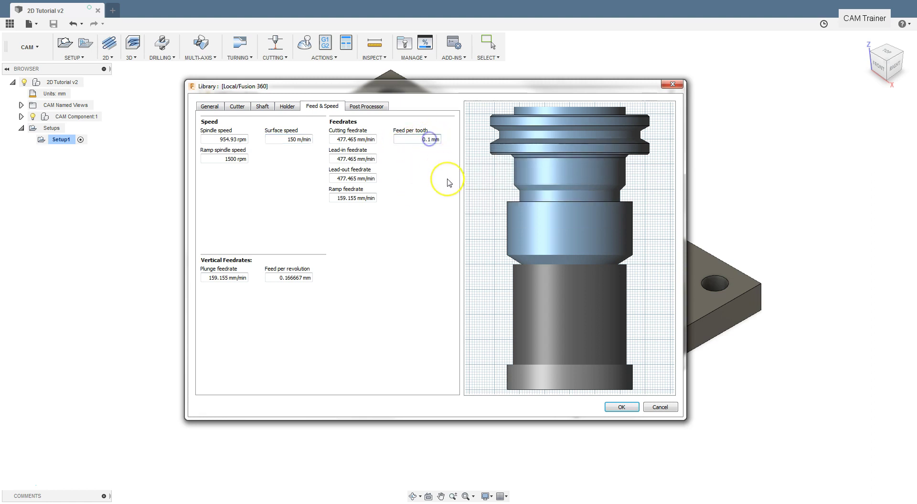
key("BackSpace")
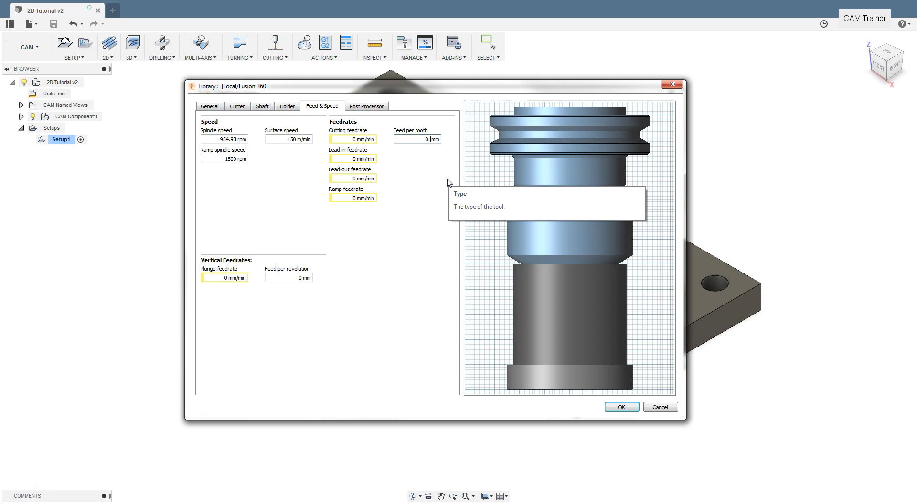
type("5")
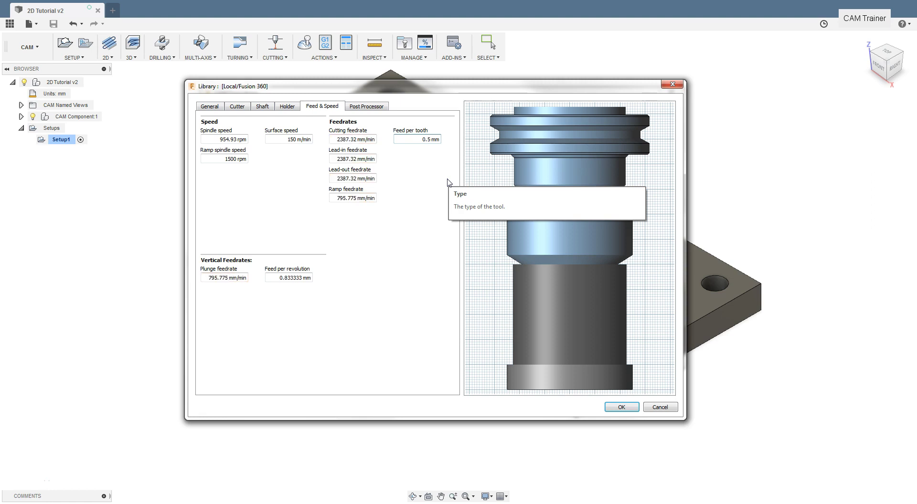
left_click(429, 140)
left_click(403, 187)
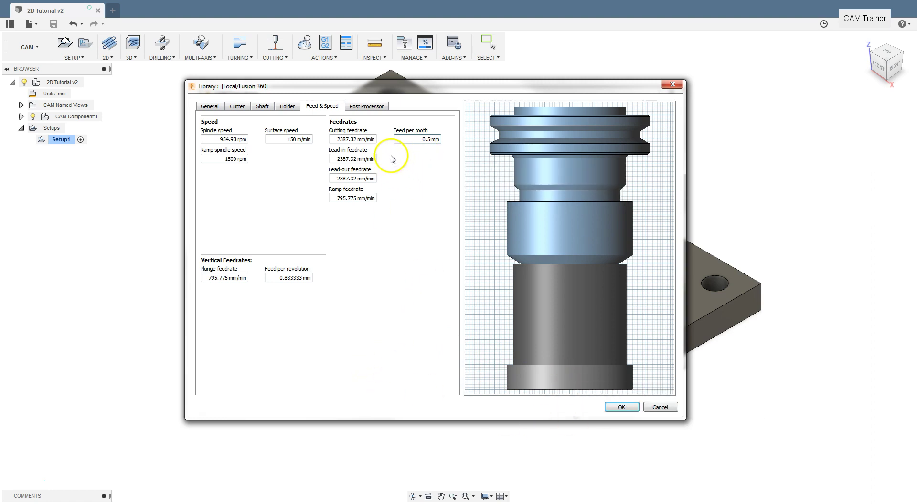
Review the face mill's post processor settings and save the tool to the library
left_click(370, 107)
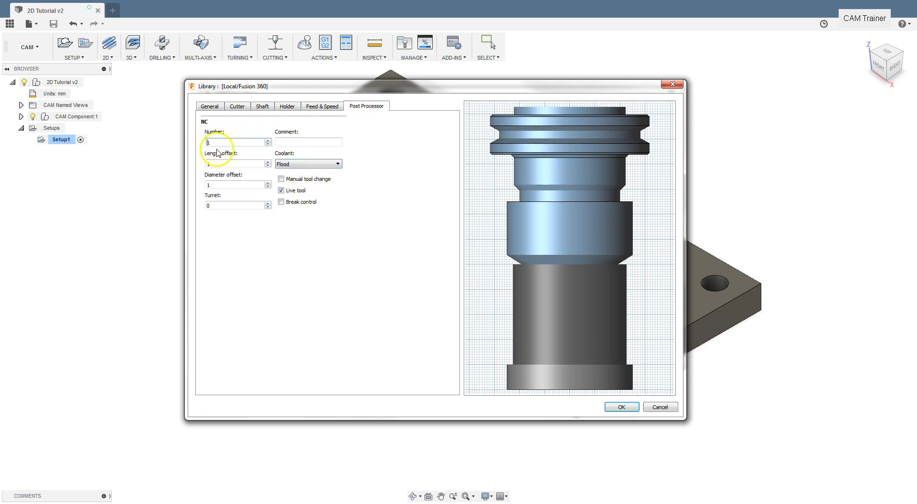
left_click(304, 143)
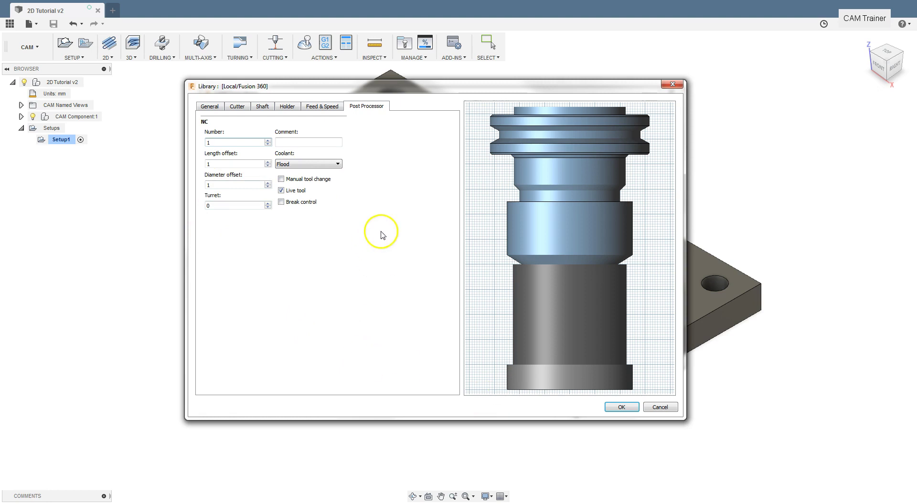
left_click(620, 407)
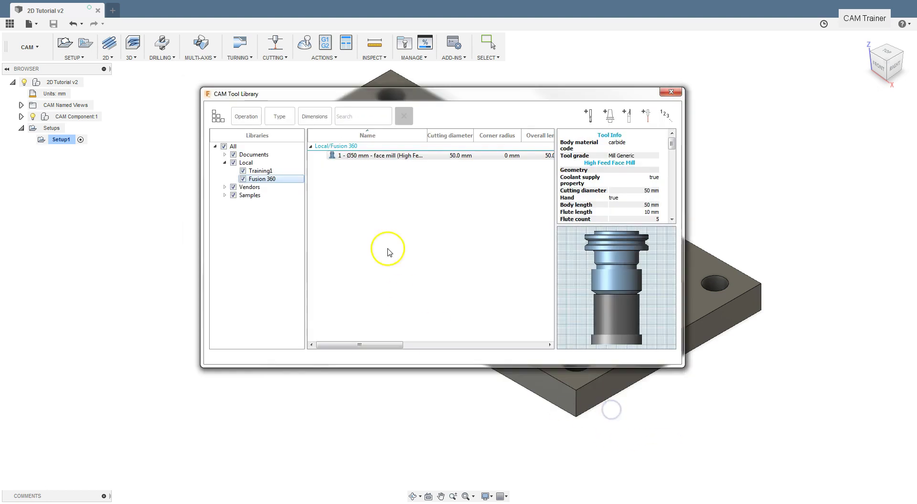